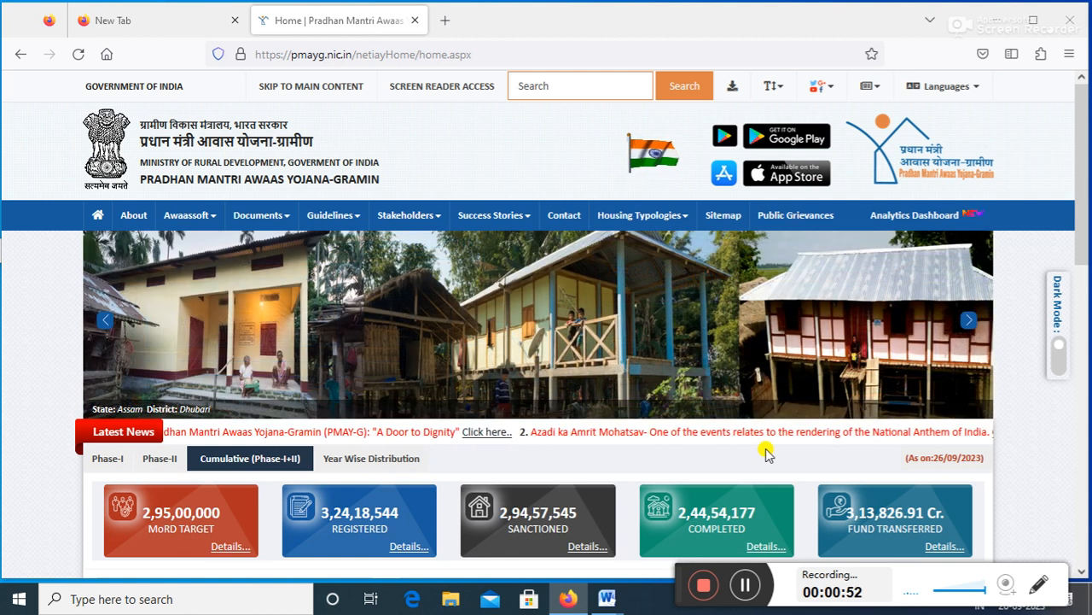
Open the MIS Data Entry login page on the existing server.
mouse_move(179, 214)
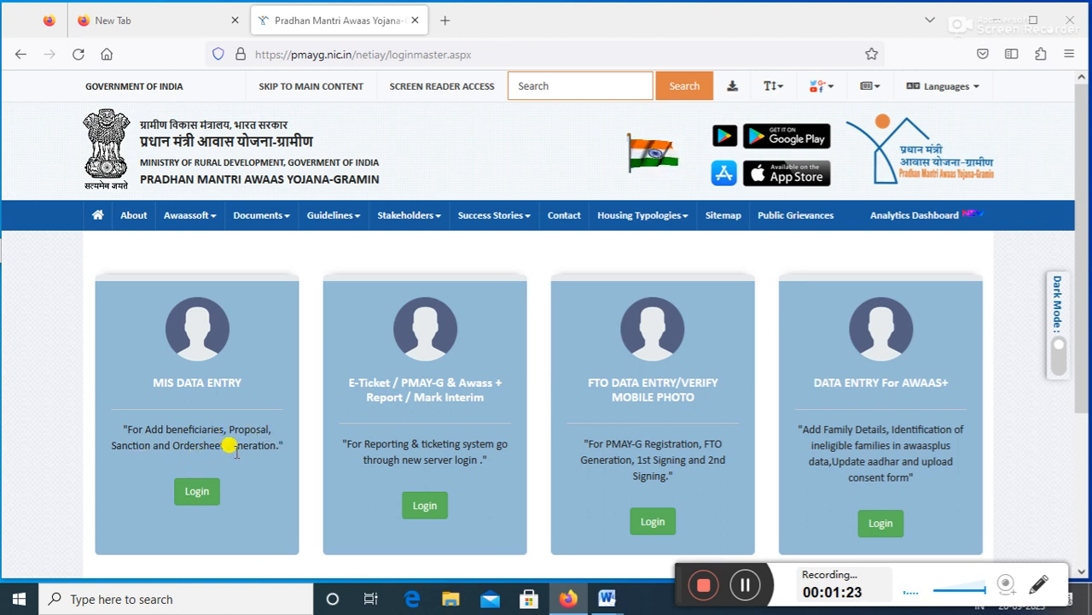
left_click(198, 495)
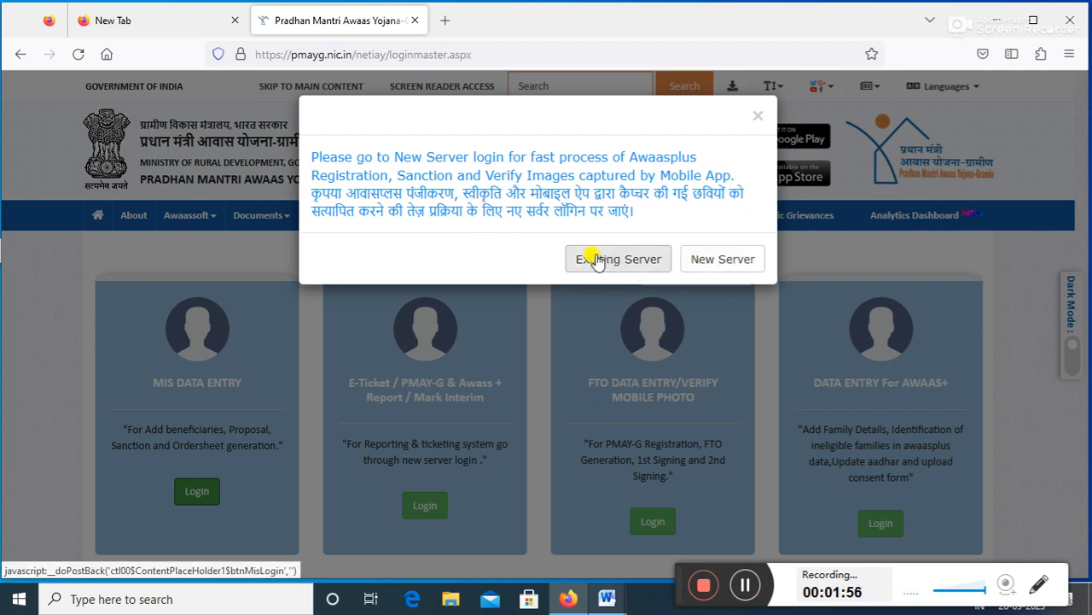
left_click(602, 263)
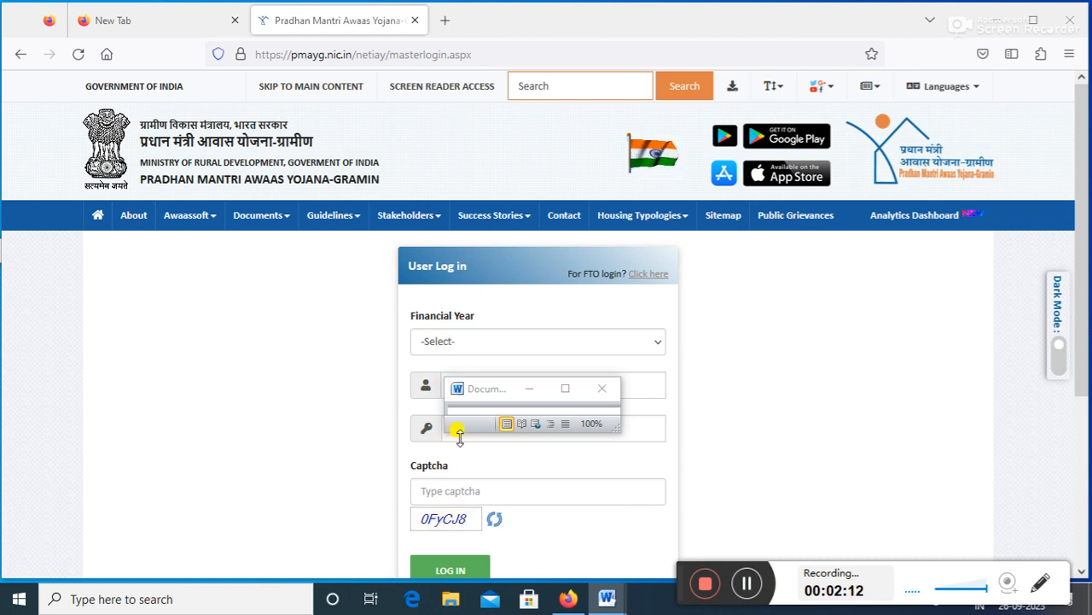
Log in and open the Add beneficiary (Mukhya Mantri Ladli Behna Awaas Yojana) form from the beneficiary data entry list.
left_click(755, 588)
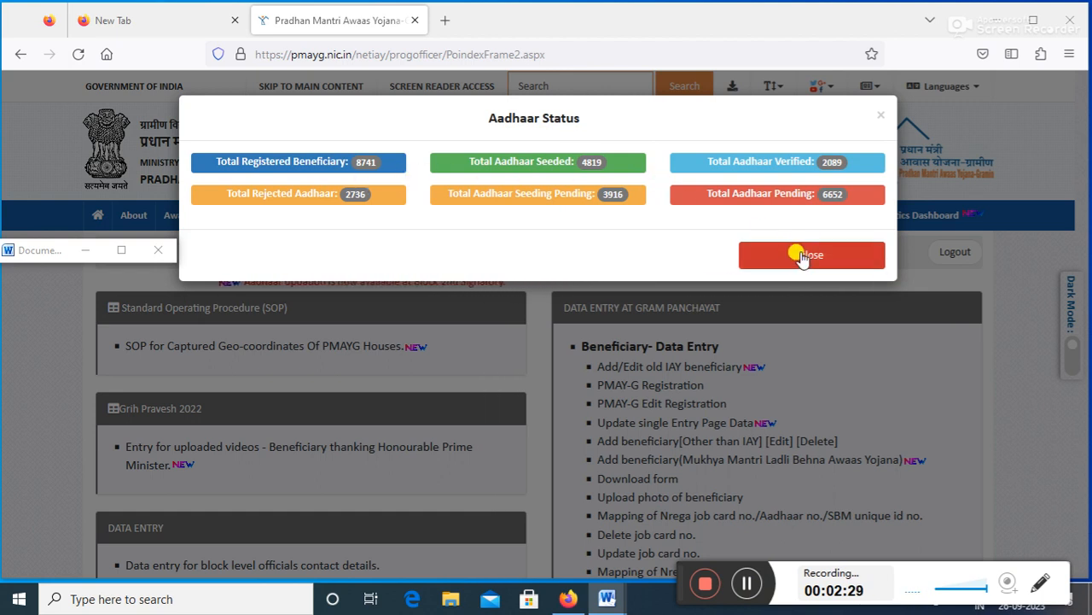
left_click(747, 585)
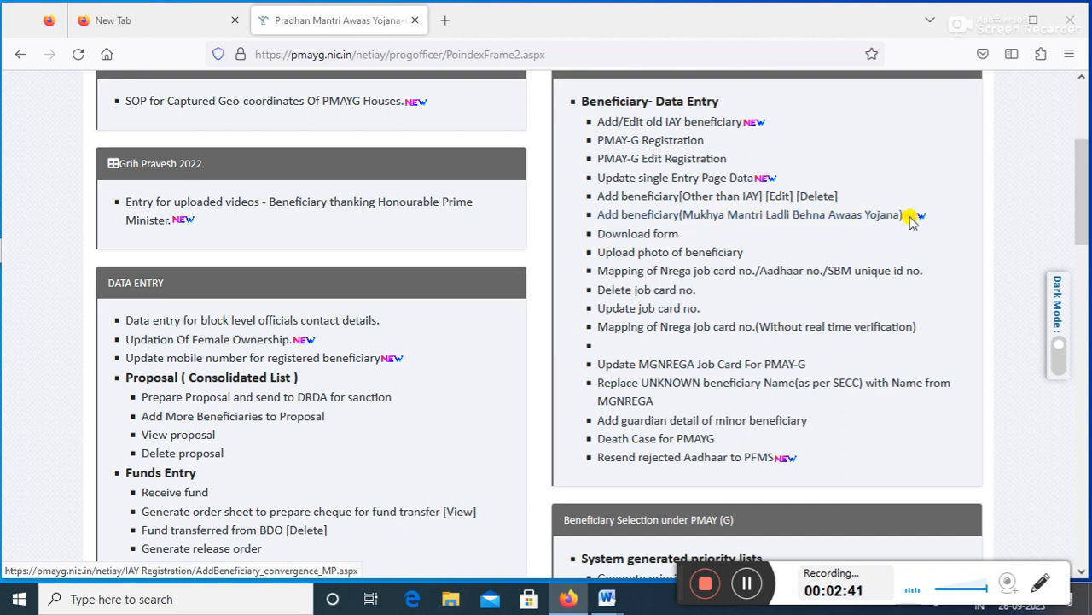
left_click(793, 218)
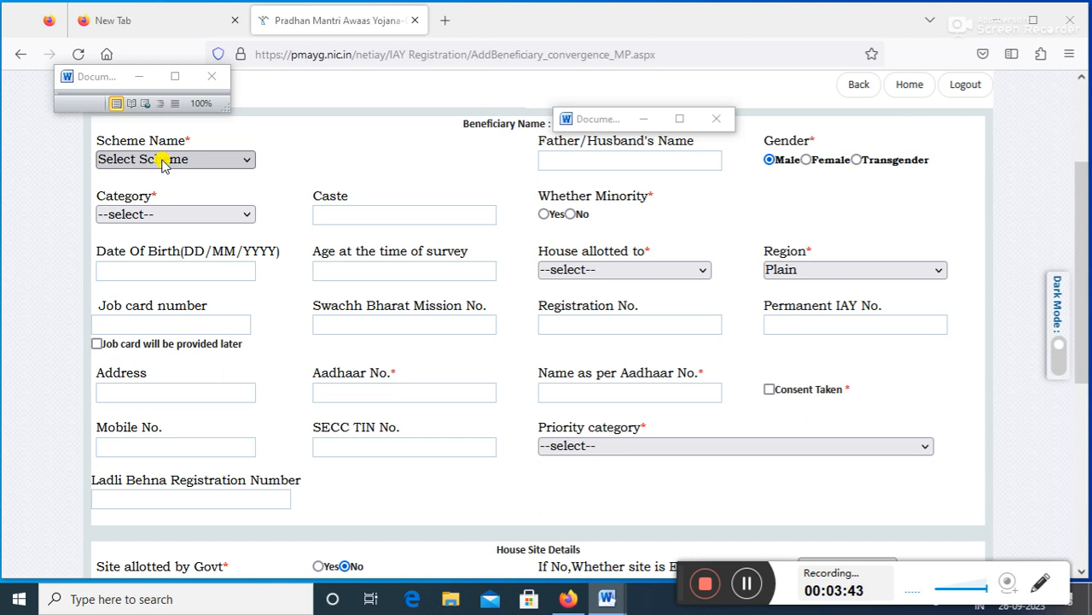
Choose Mukhya Mantri Ladli Behna as the scheme name, with the beneficiary's gender set to Male.
left_click(639, 155)
left_click(662, 157)
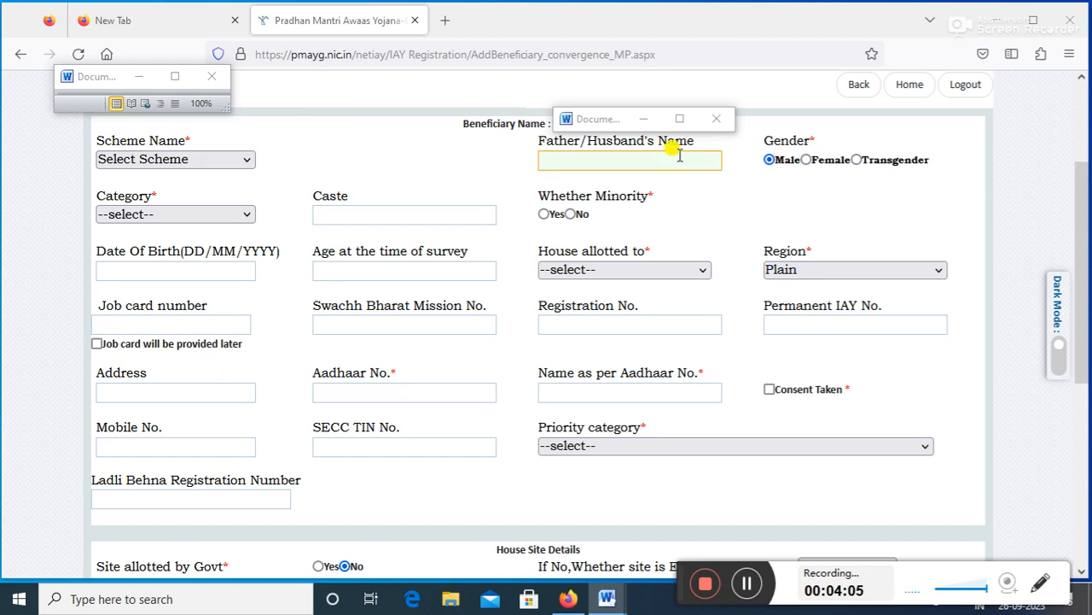
left_click(771, 160)
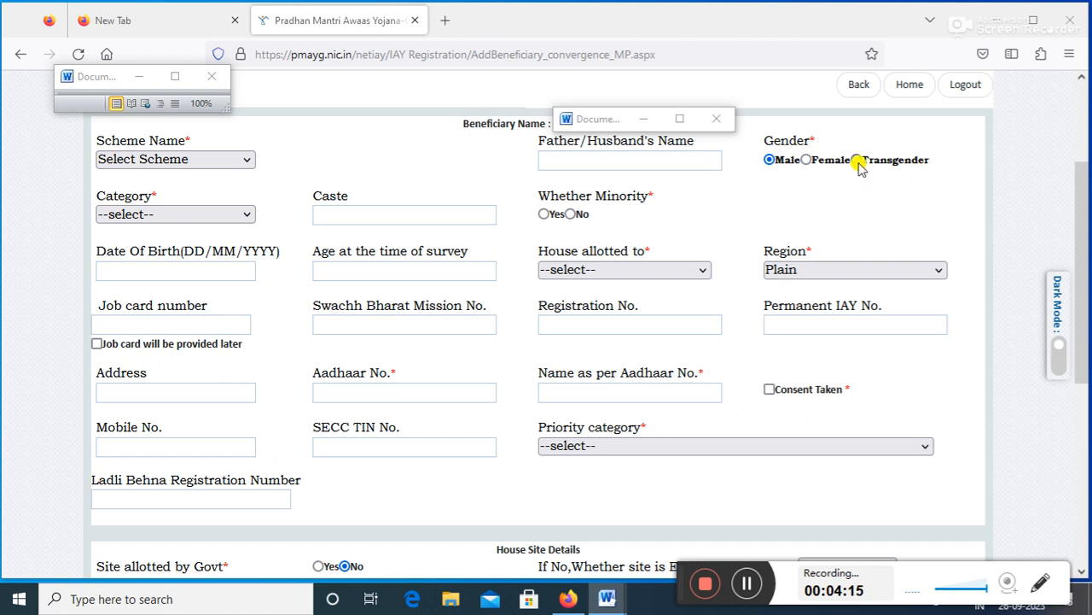
left_click(632, 166)
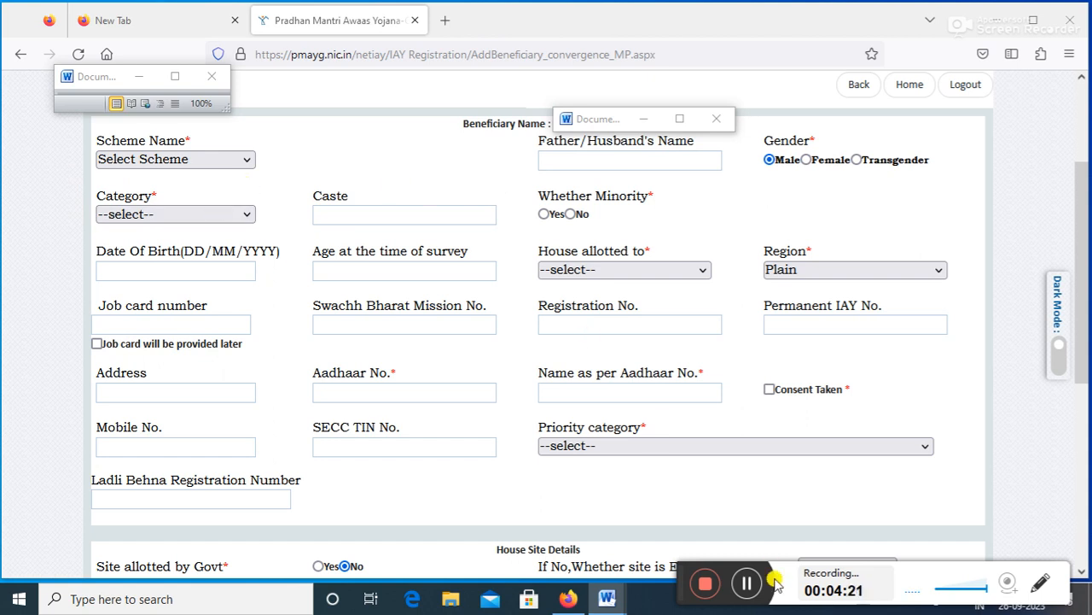
left_click(745, 583)
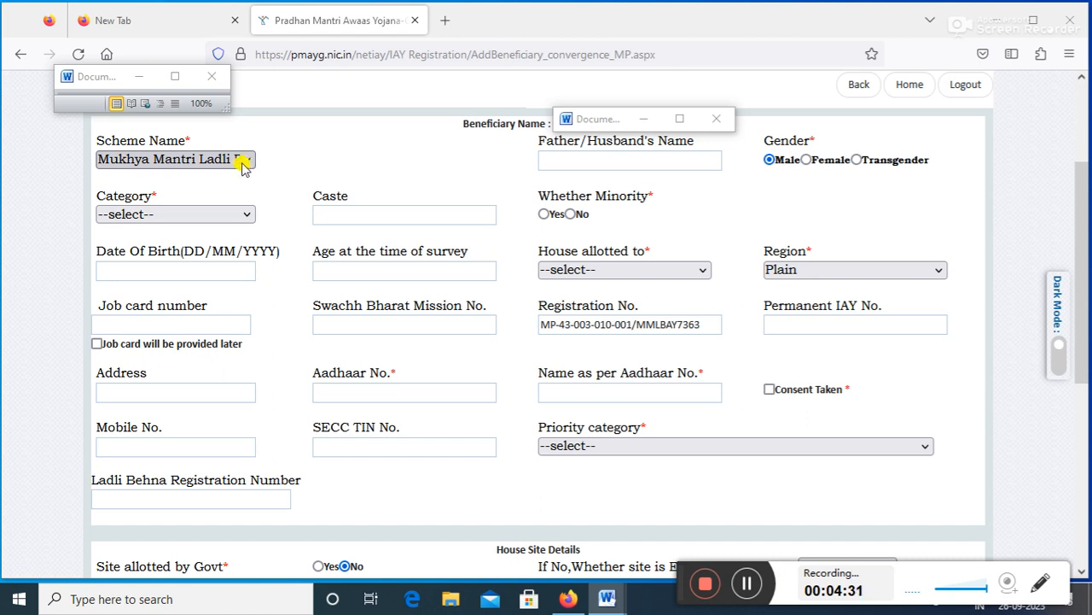
left_click(556, 159)
left_click(770, 159)
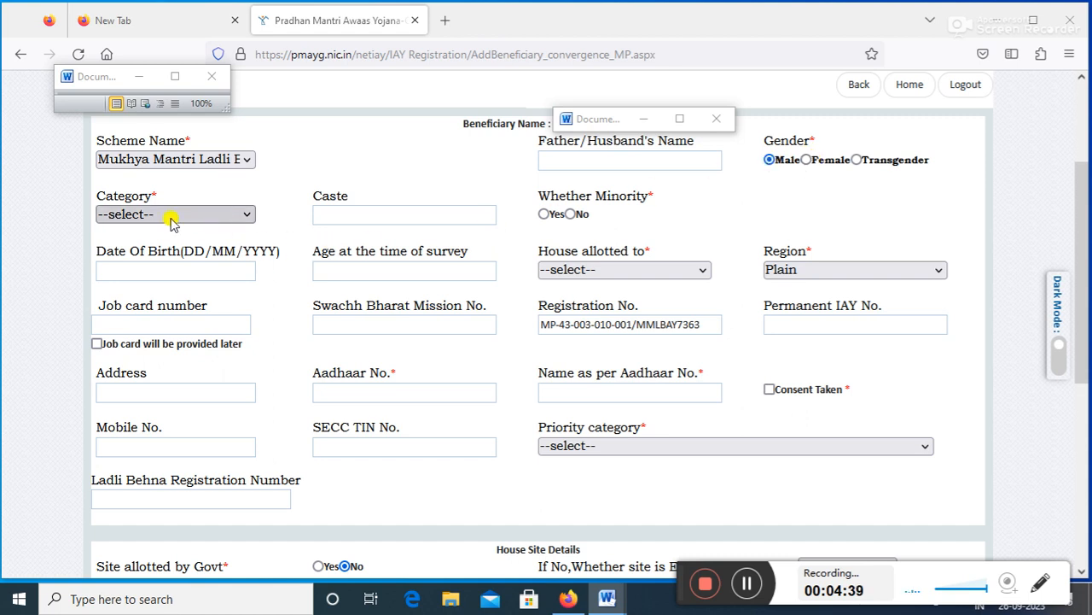
Set Whether Minority to Yes and view the choices offered for Category and Minority Category.
scroll(743, 585, "down", 1)
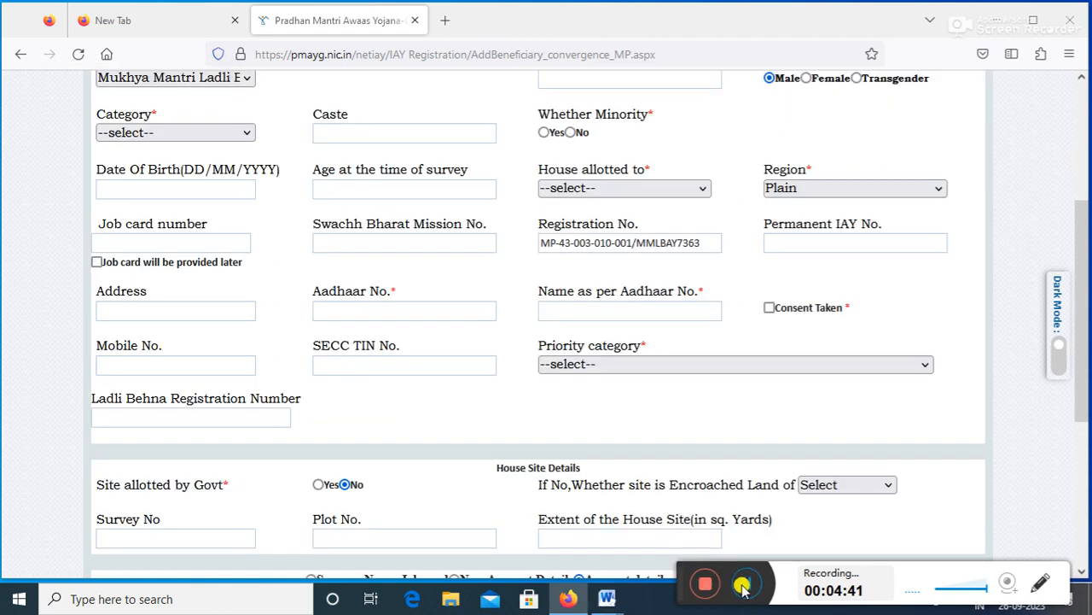
left_click(175, 139)
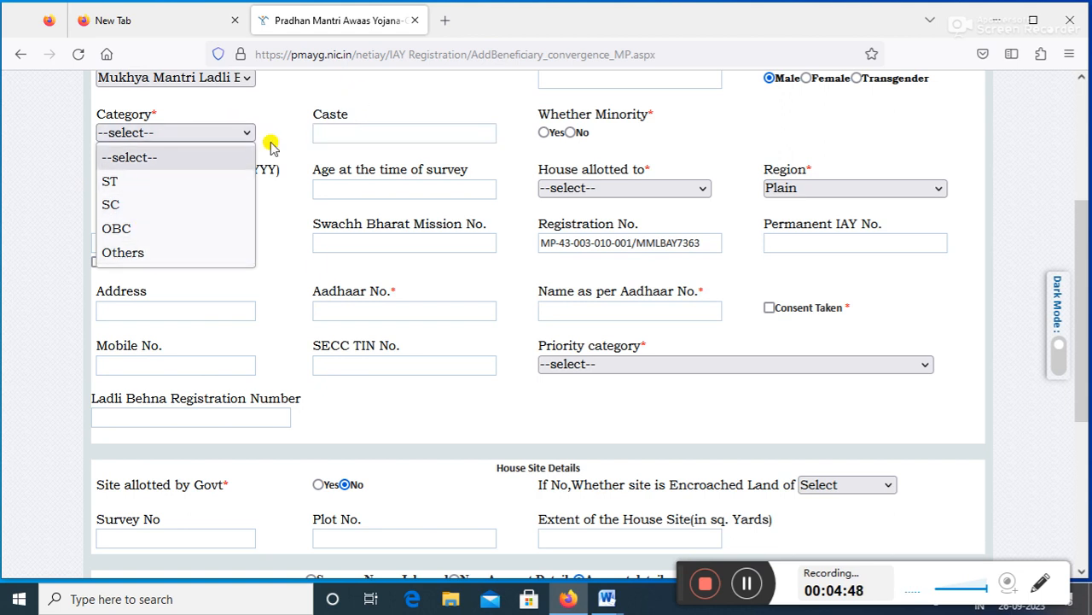
left_click(337, 133)
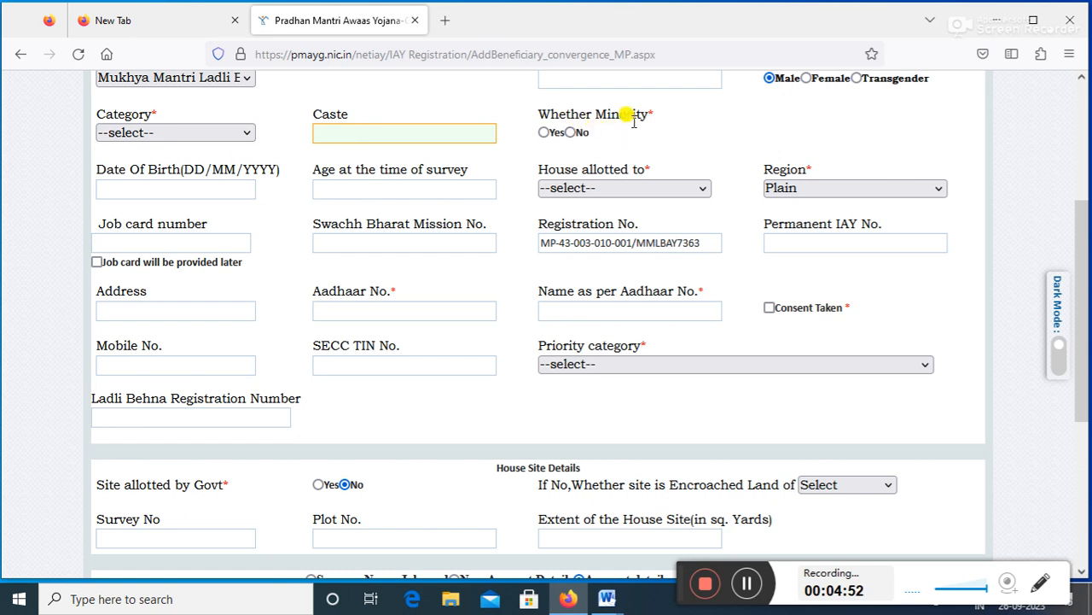
left_click(543, 133)
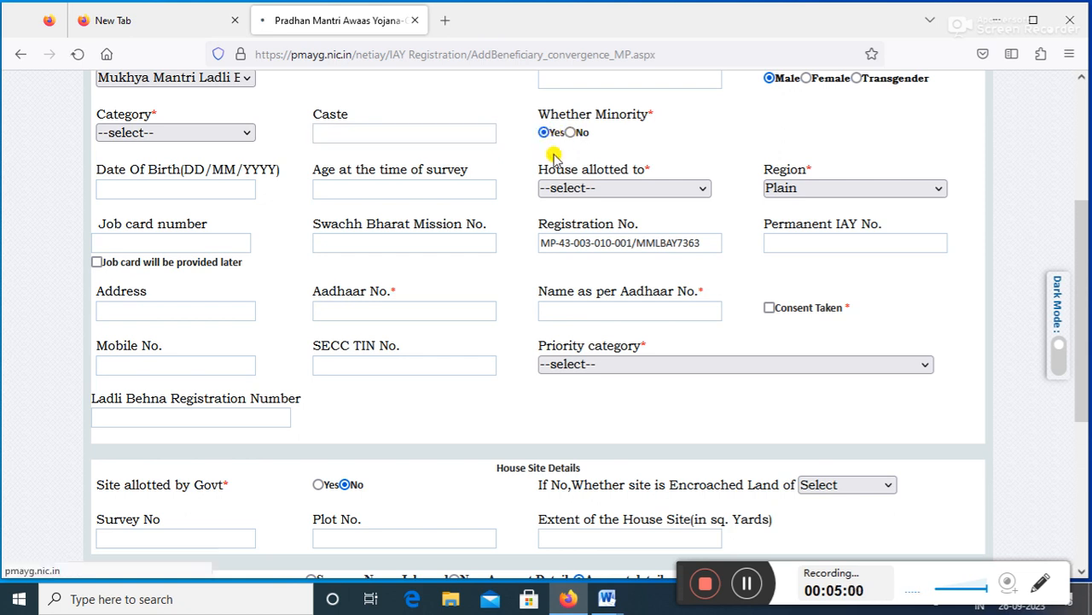
left_click(747, 584)
left_click(747, 584)
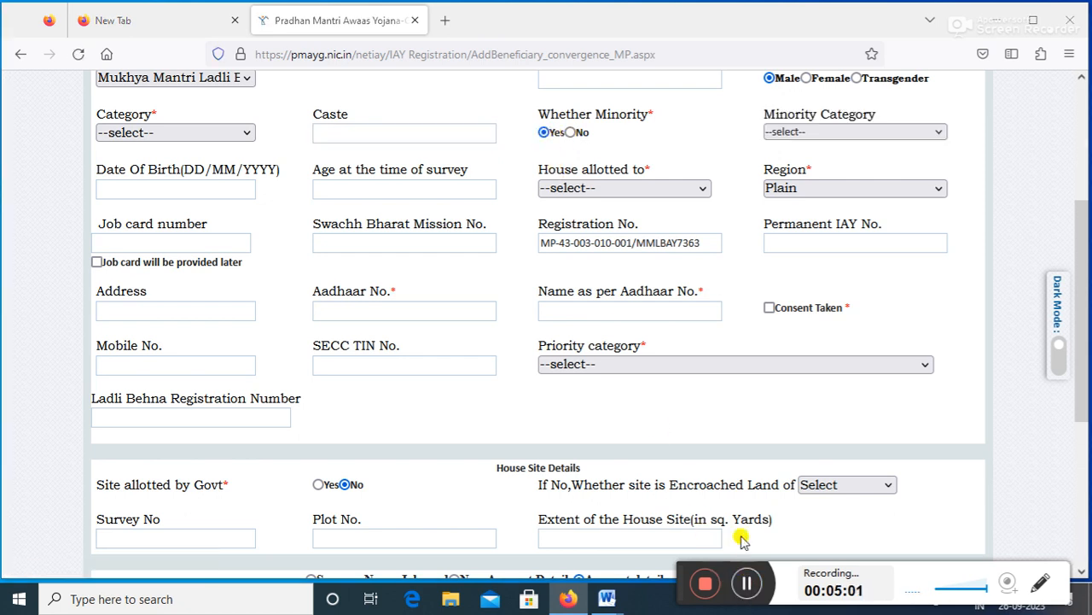
left_click(869, 130)
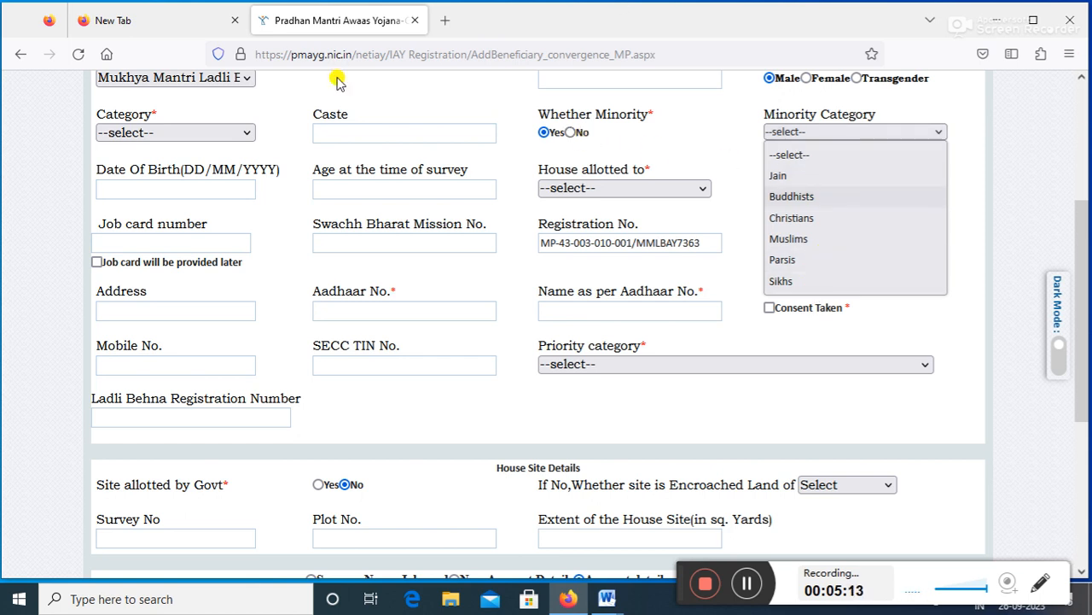
Go through the date of birth, survey age, House allotted to, Region and job card number fields, choosing Plain as the region.
left_click(191, 190)
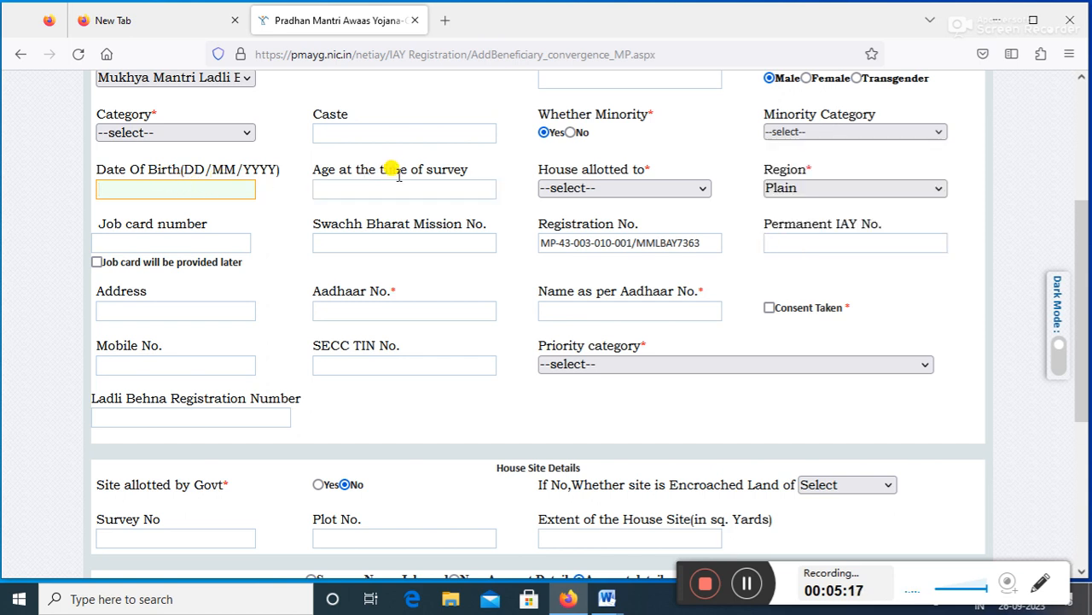
left_click(436, 189)
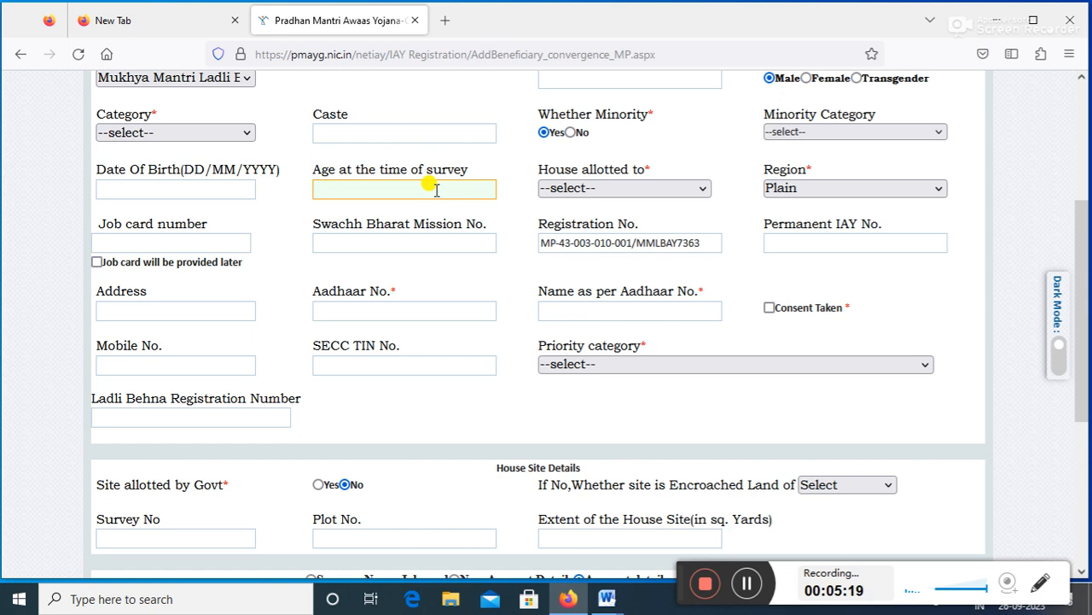
left_click(643, 189)
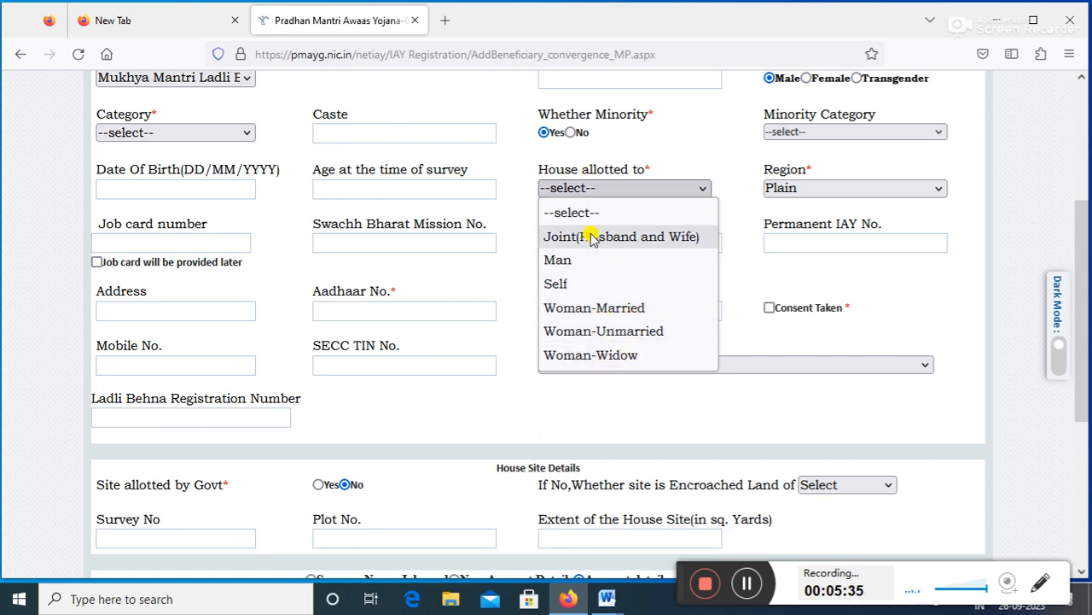
left_click(792, 192)
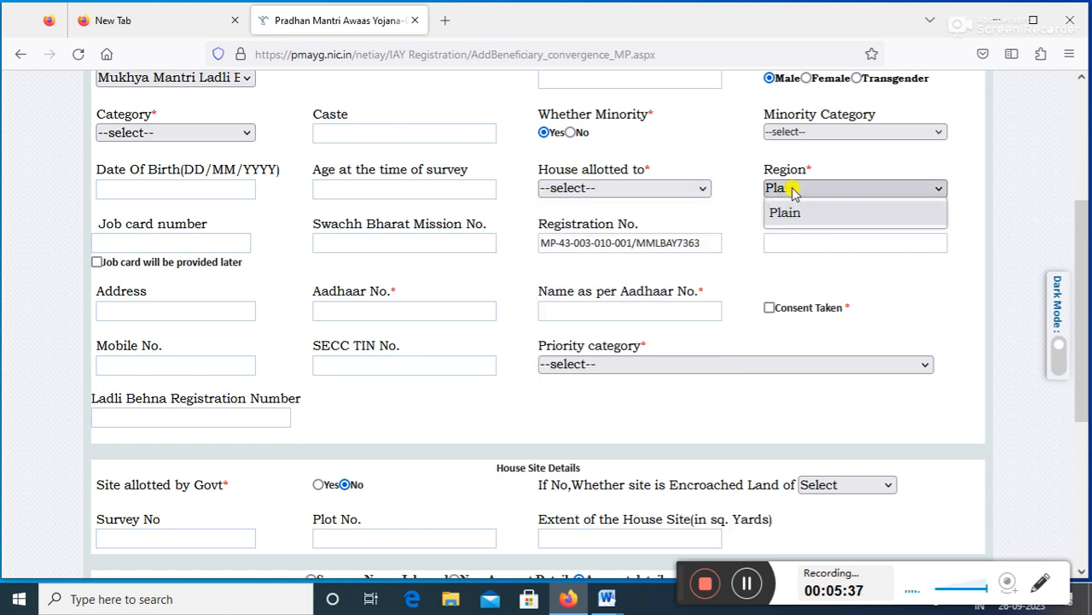
left_click(785, 213)
left_click(178, 241)
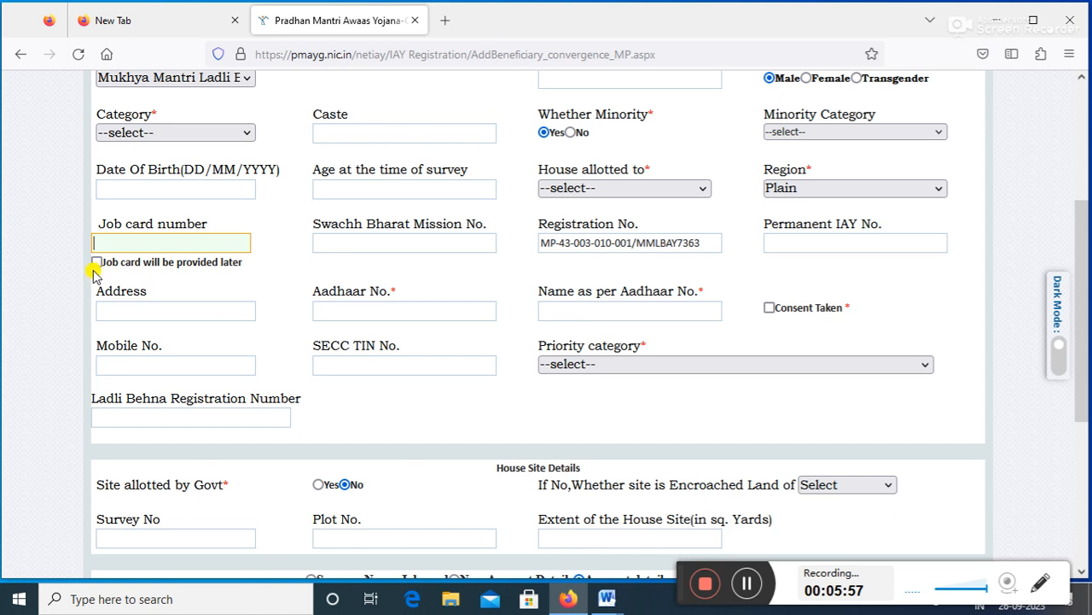
Examine the priority category choices, the Ladli Behna registration number field and the encroached land options in the house site details.
scroll(561, 288, "down", 3)
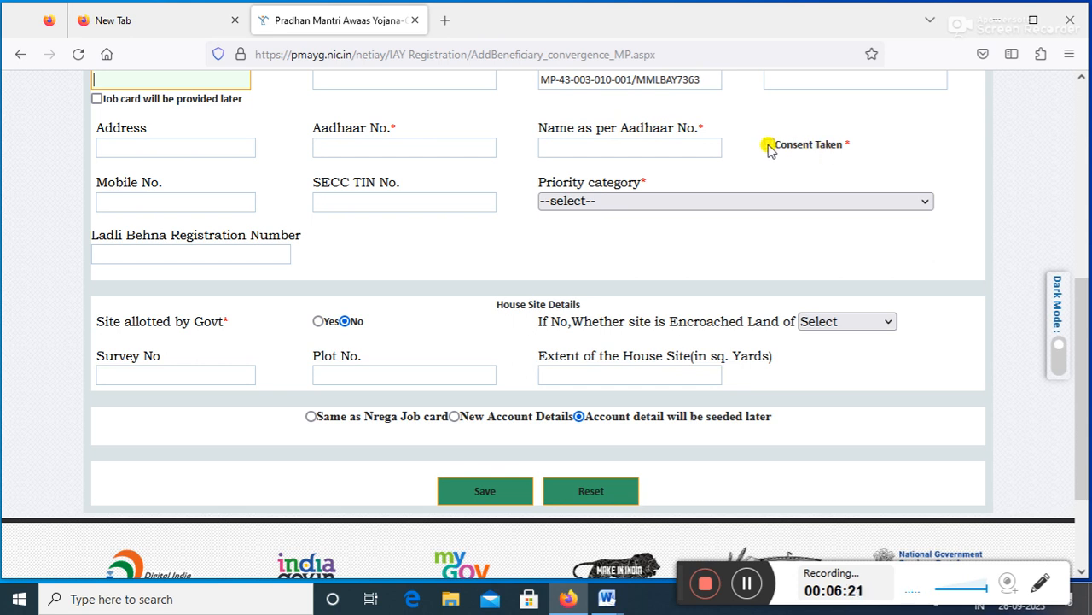
scroll(239, 214, "down", 2)
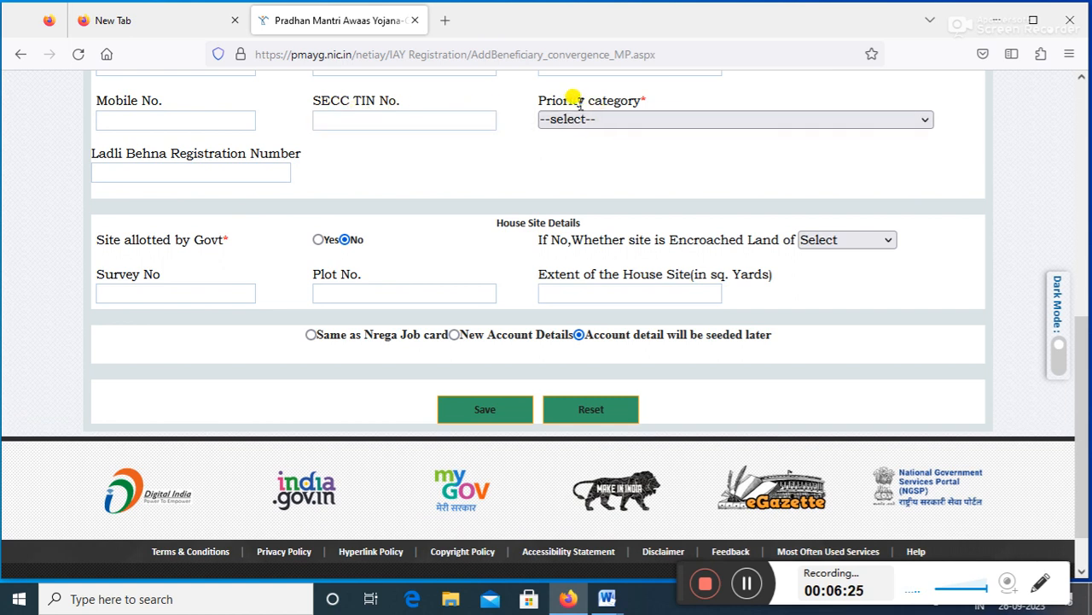
left_click(628, 119)
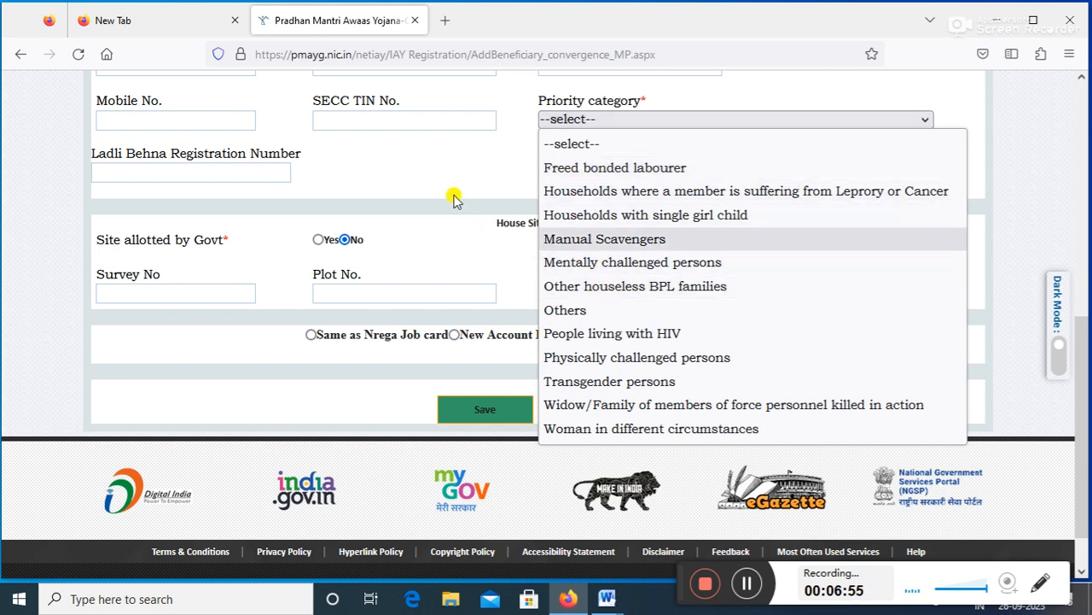
left_click(480, 160)
left_click(144, 172)
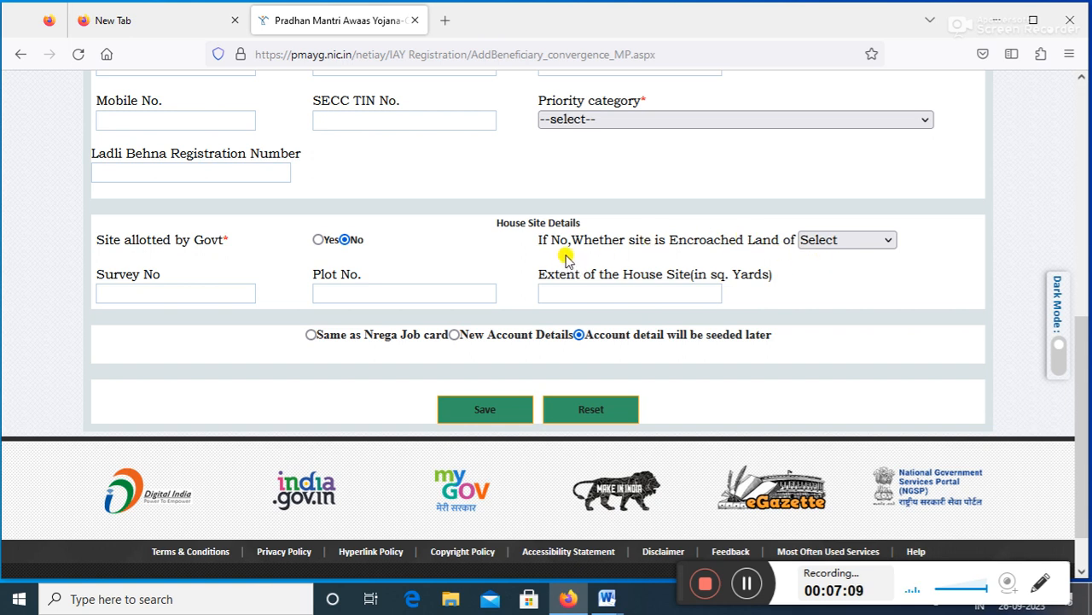
left_click(835, 241)
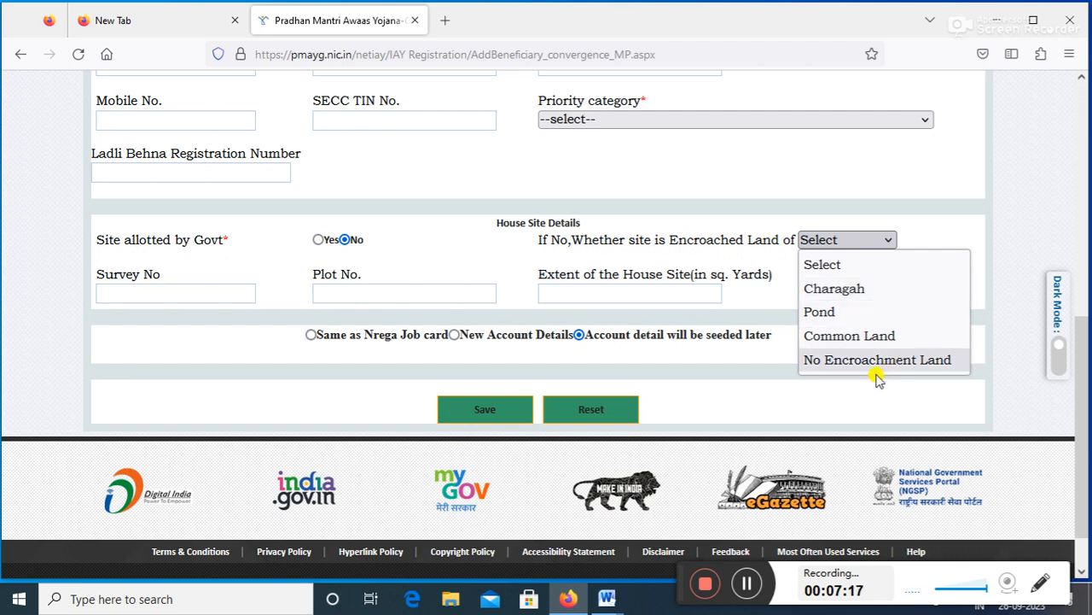
left_click(461, 257)
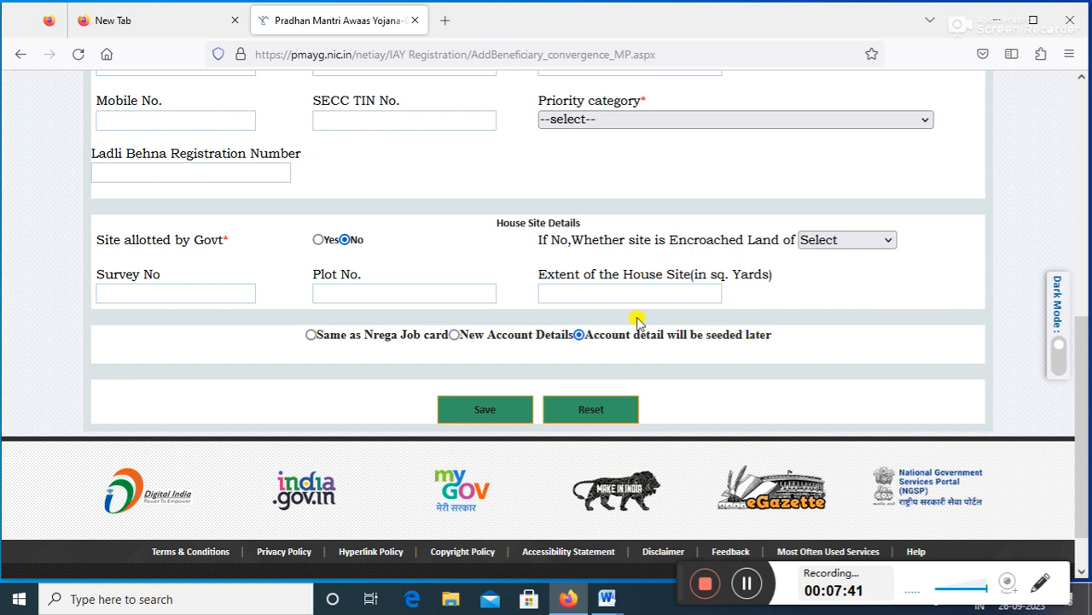
Choose New Account Details with a bank account and set the bank type to Commercial bank.
left_click(454, 335)
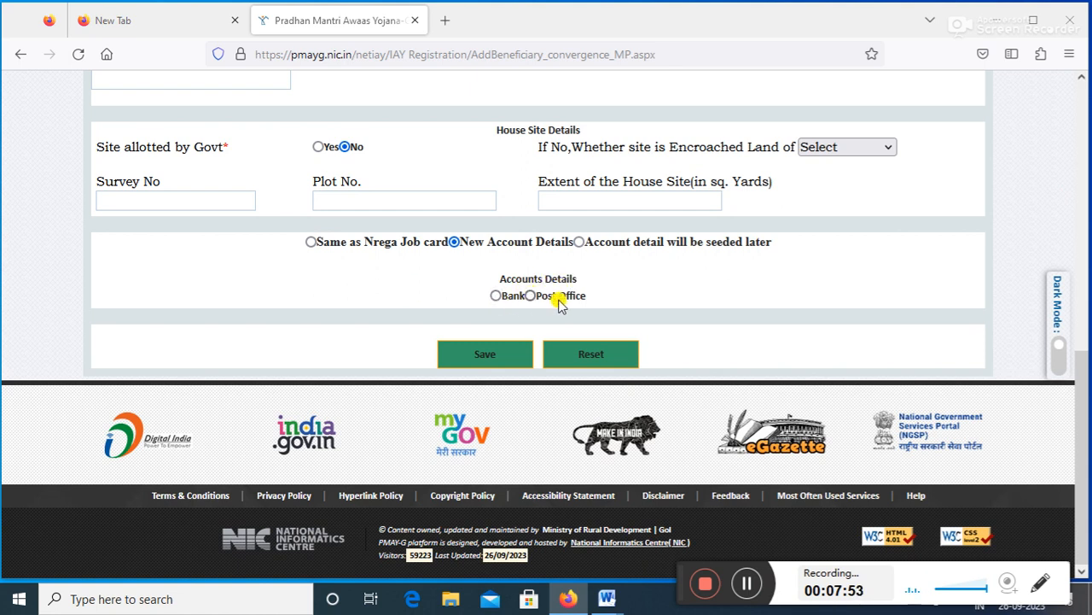
left_click(495, 297)
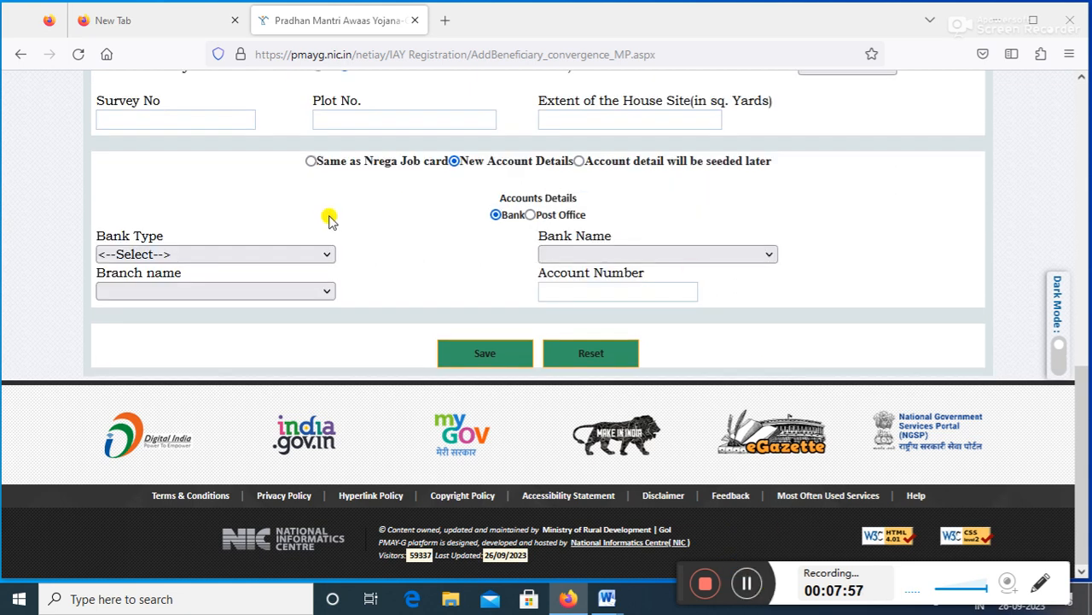
left_click(149, 256)
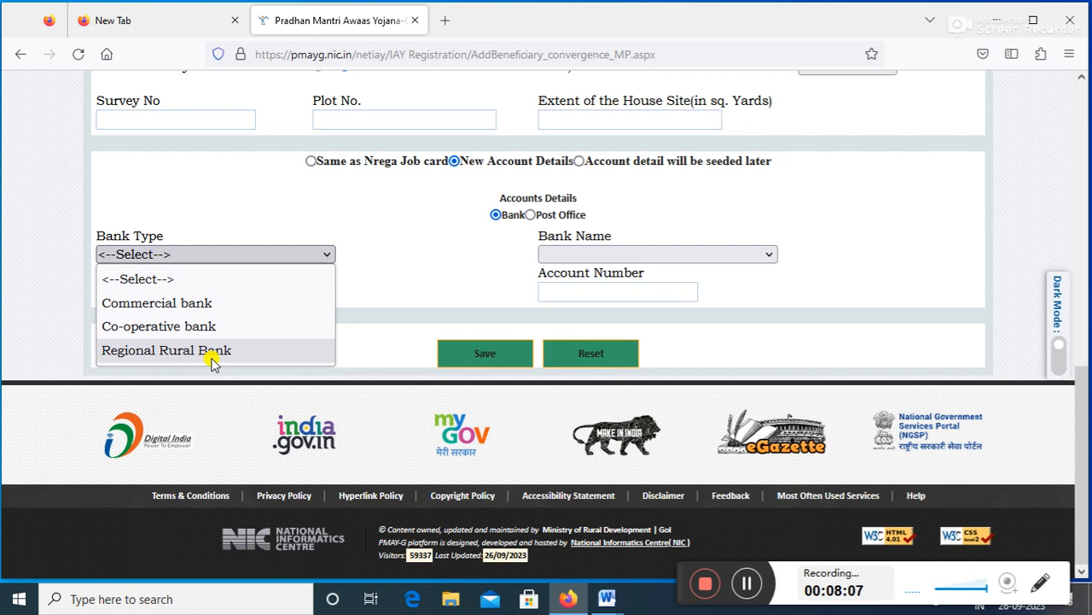
left_click(181, 309)
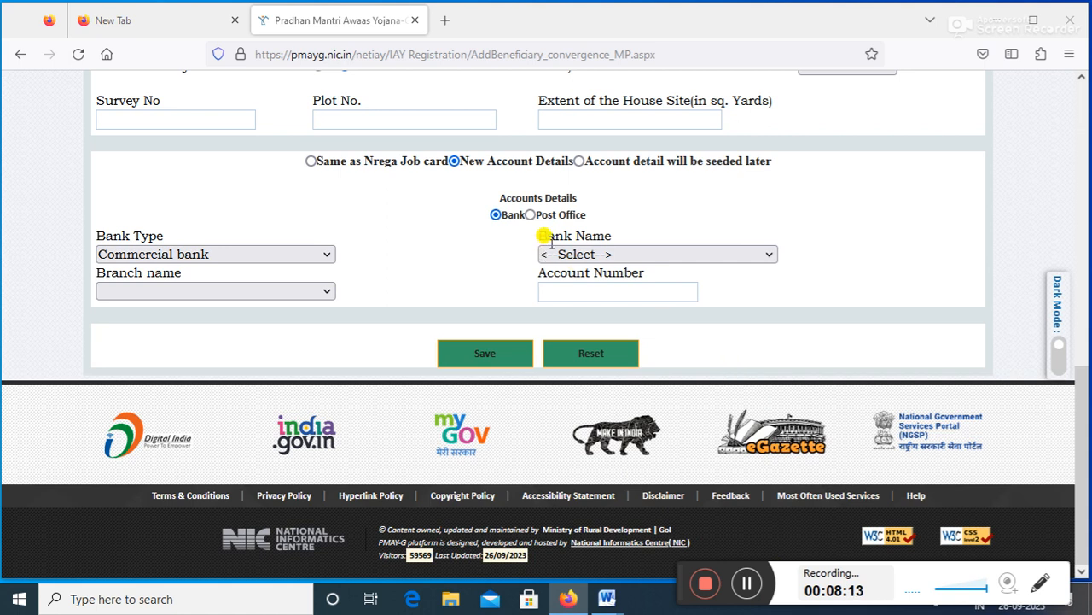
Look through the available commercial banks and set the bank name to BANK OF INDIA.
left_click(719, 259)
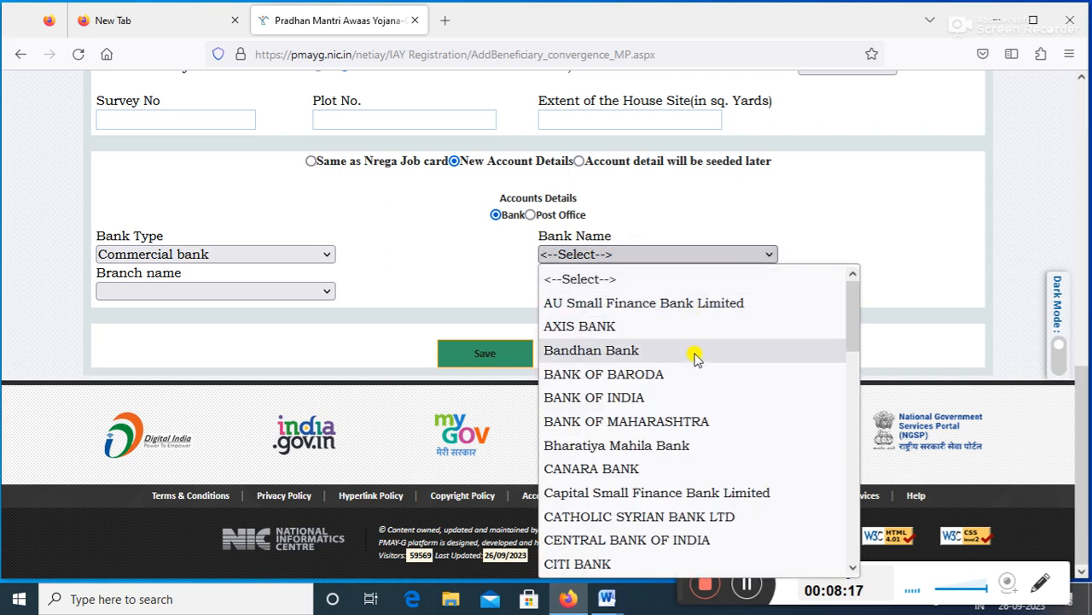
scroll(696, 358, "down", 8)
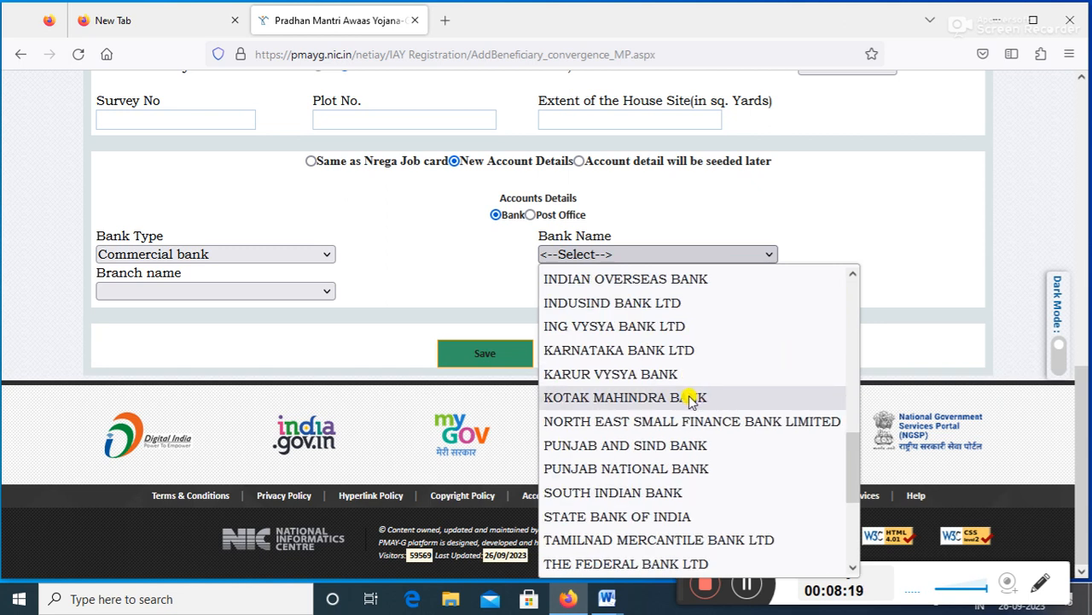
scroll(689, 400, "down", 3)
scroll(700, 405, "up", 8)
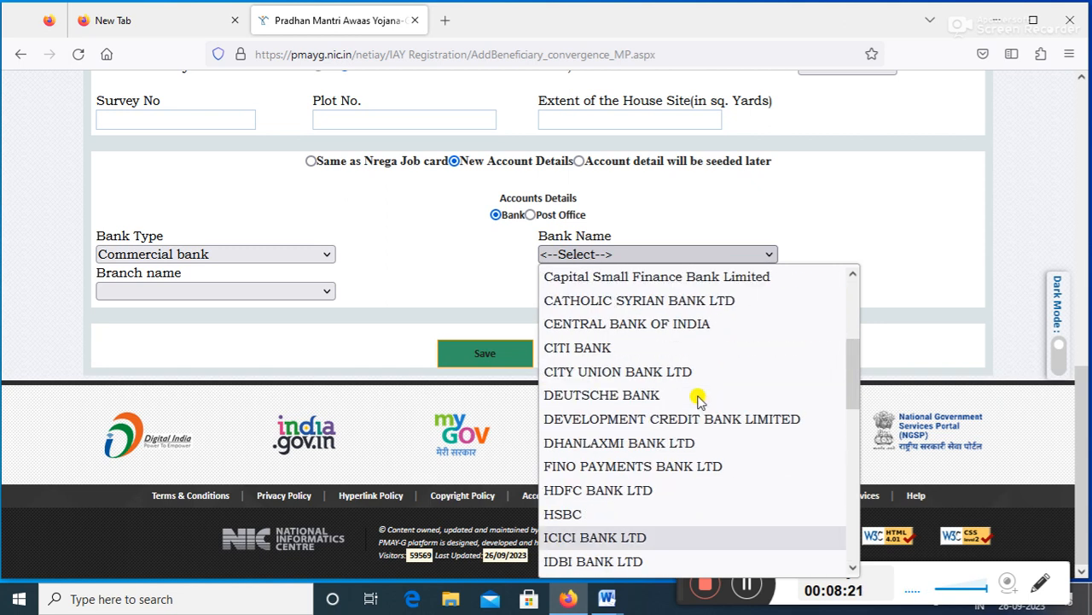
scroll(697, 399, "up", 3)
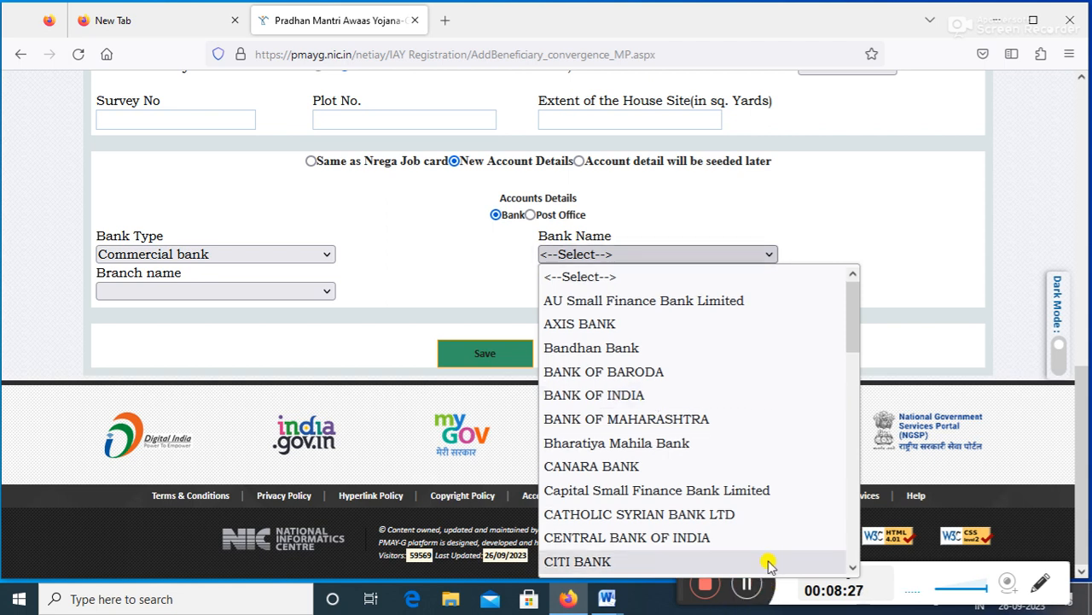
left_click(749, 586)
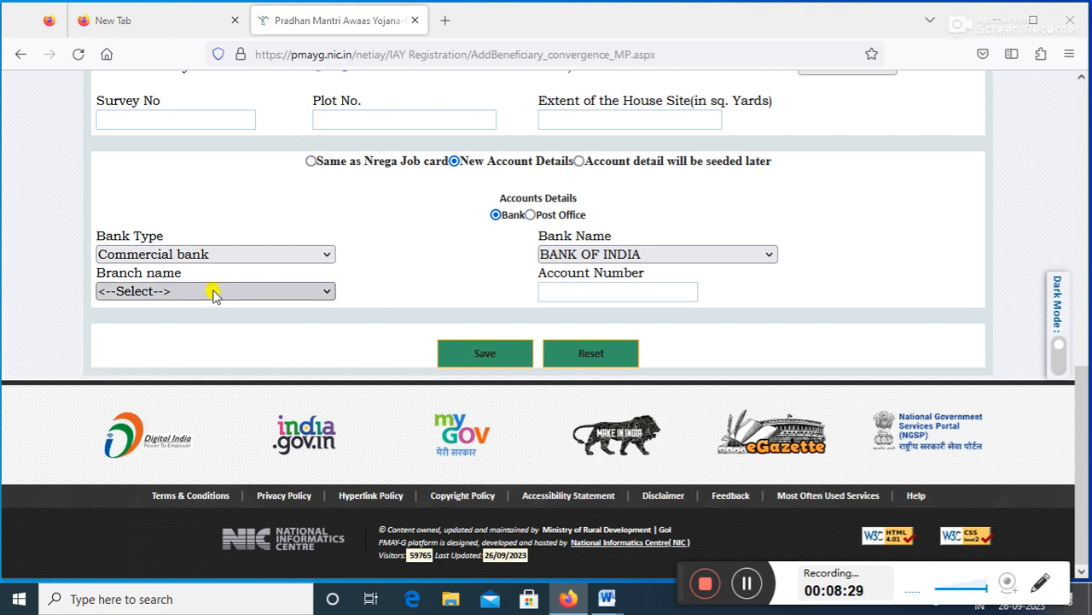
Browse the branch names offered for Bank of India, leave the branch unselected, and go to the Account Number field.
left_click(169, 292)
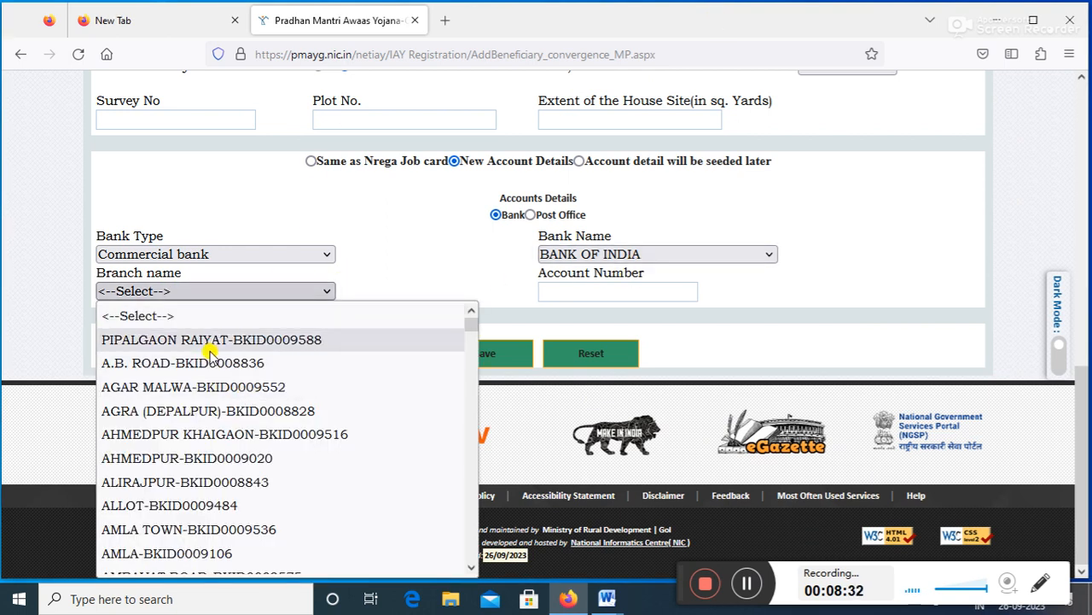
scroll(209, 359, "down", 10)
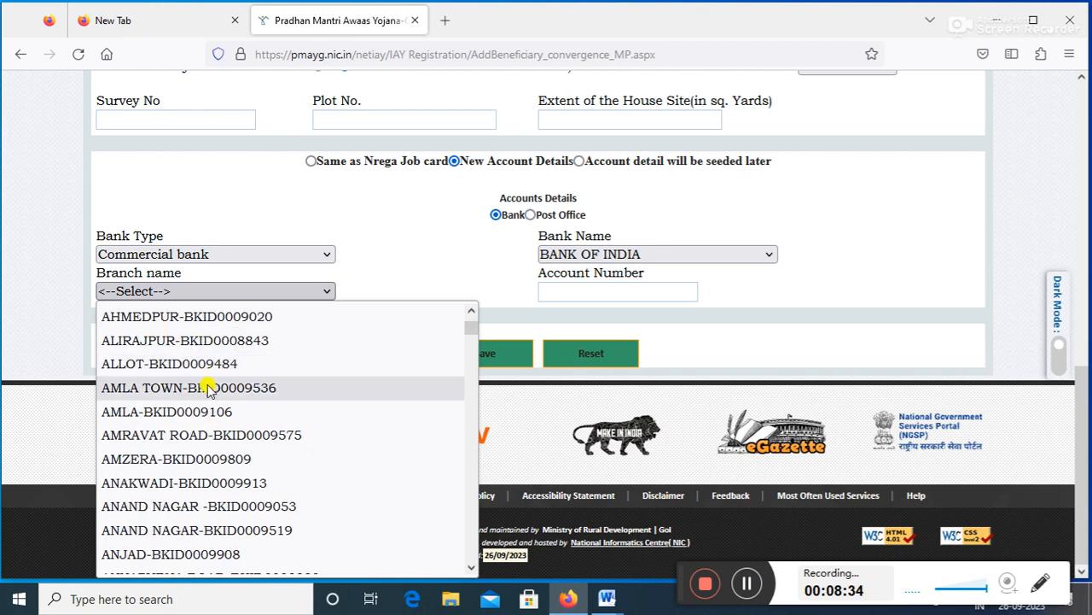
scroll(205, 419, "down", 4)
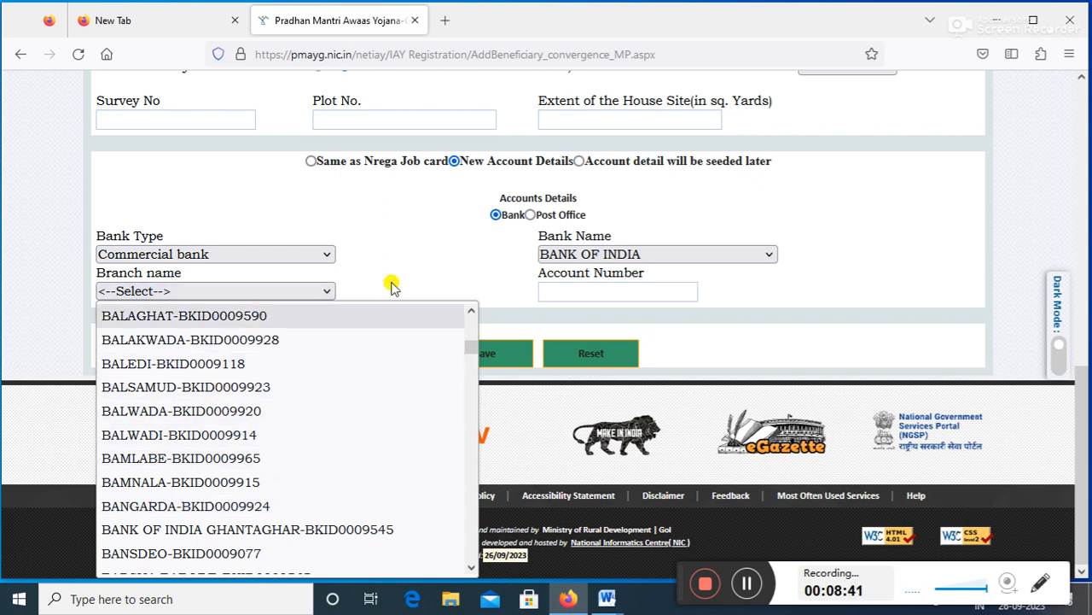
scroll(268, 325, "up", 1)
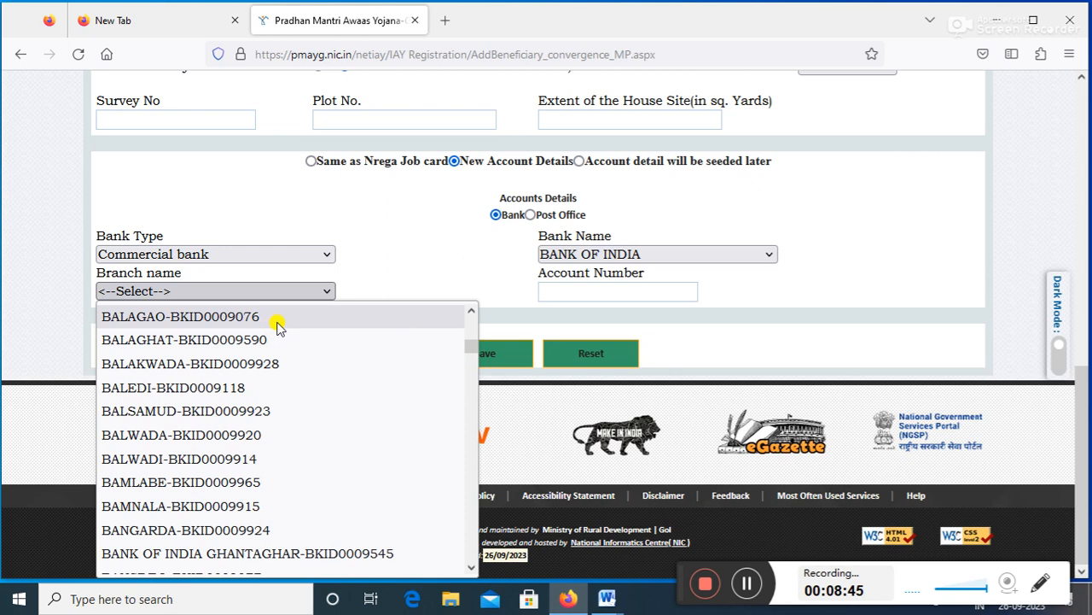
scroll(282, 318, "up", 1)
left_click(397, 263)
left_click(581, 291)
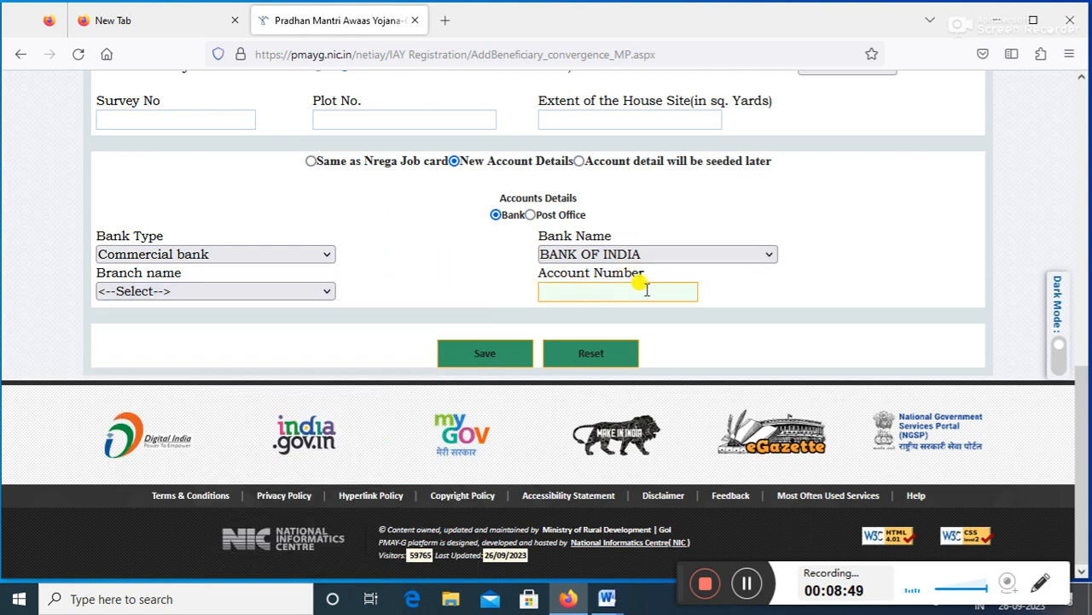
Save the registration form and confirm adding the beneficiary.
left_click(468, 354)
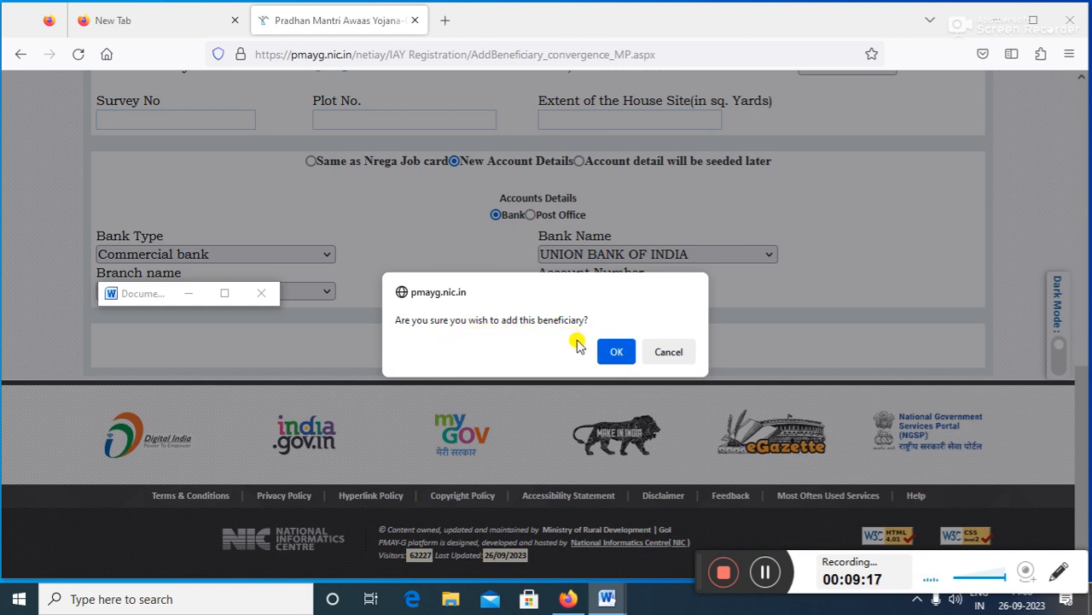
left_click(618, 353)
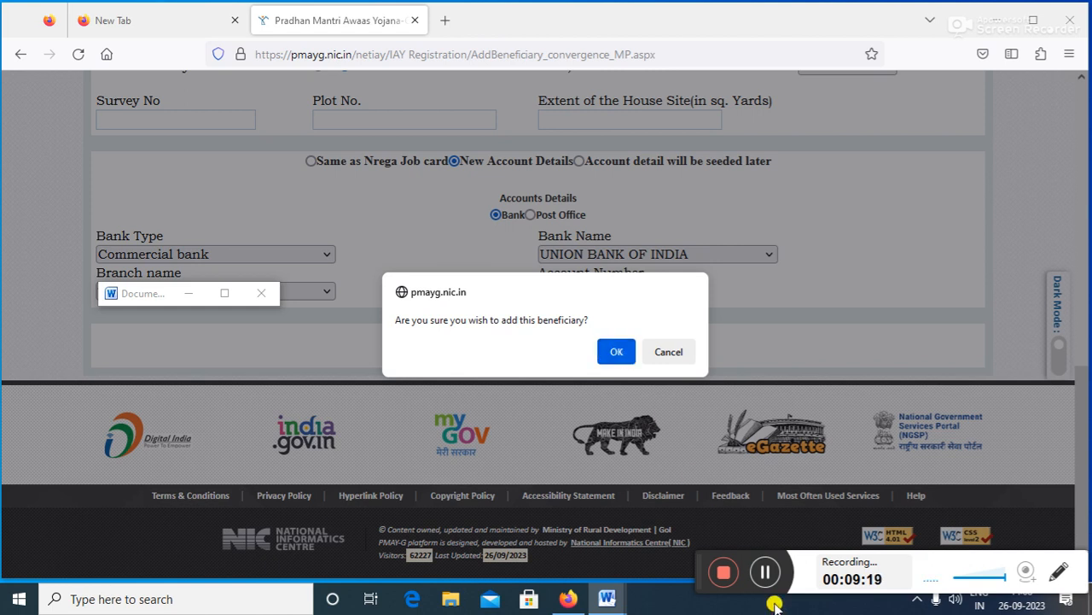